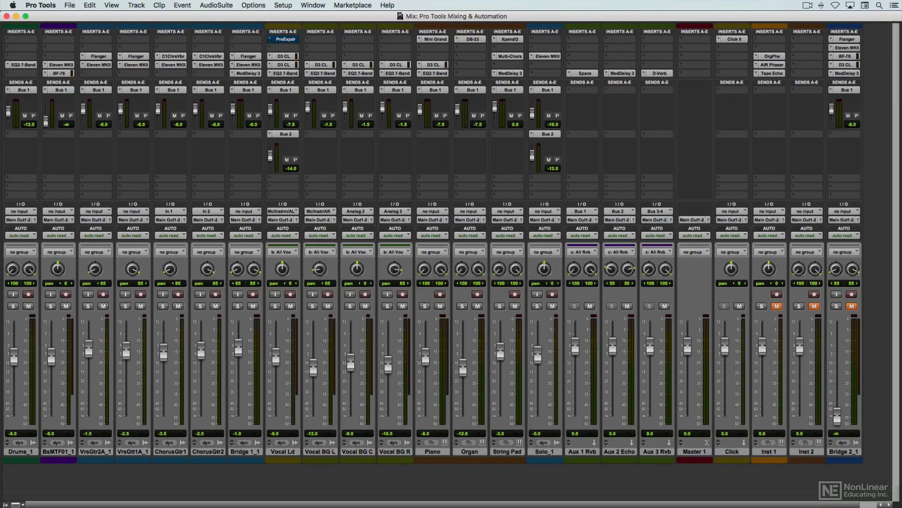
- Switch from the Mix window to the Edit window to see every track's clips
{"action": "key", "text": "super+equal"}
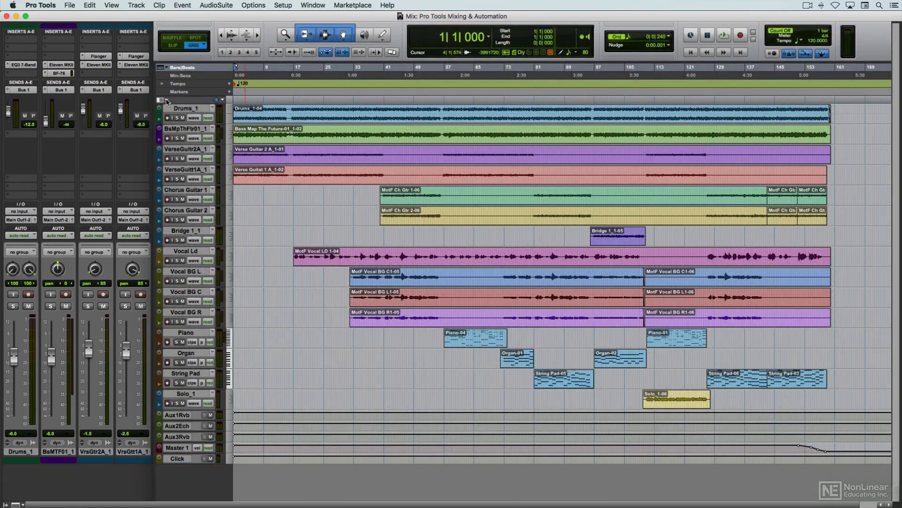
- Show, then hide again, the Inserts, Sends and I/O columns in the Edit window
{"action": "left_click", "coordinate": [161, 99]}
{"action": "left_click", "coordinate": [188, 198]}
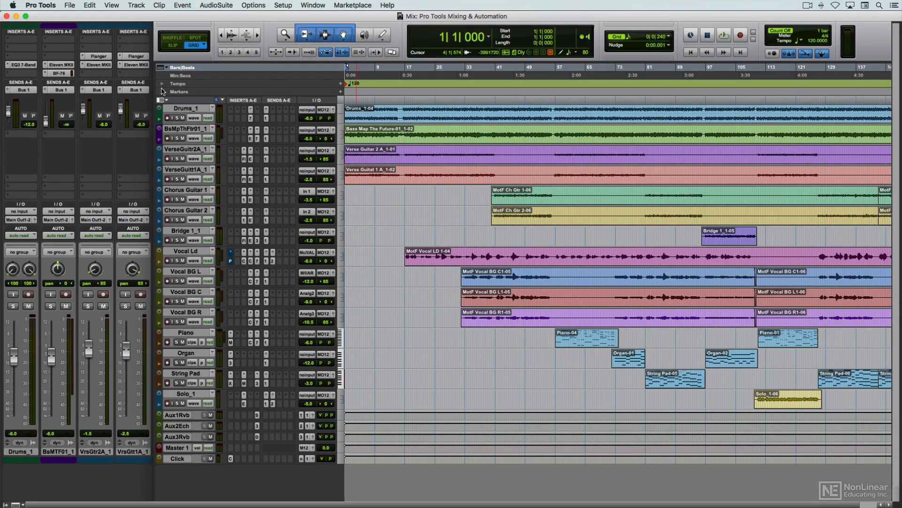
{"action": "left_click", "coordinate": [161, 99]}
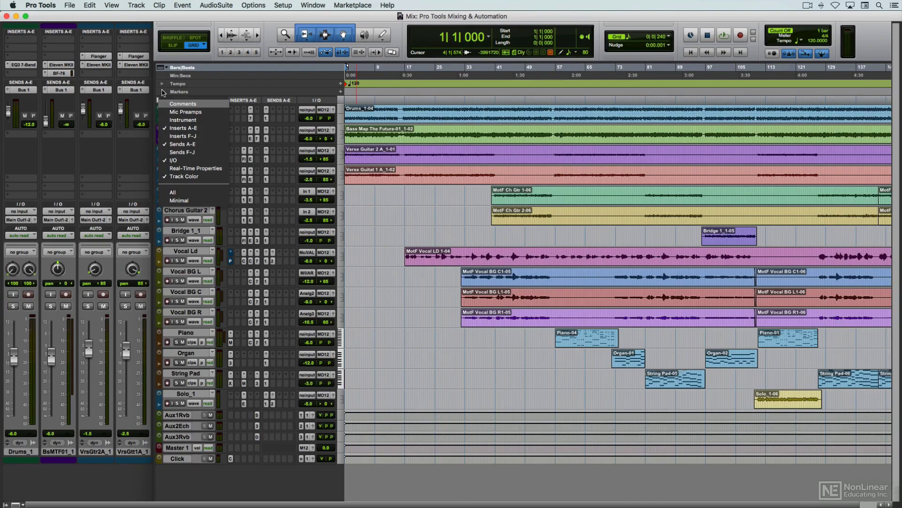
{"action": "left_click", "coordinate": [163, 94]}
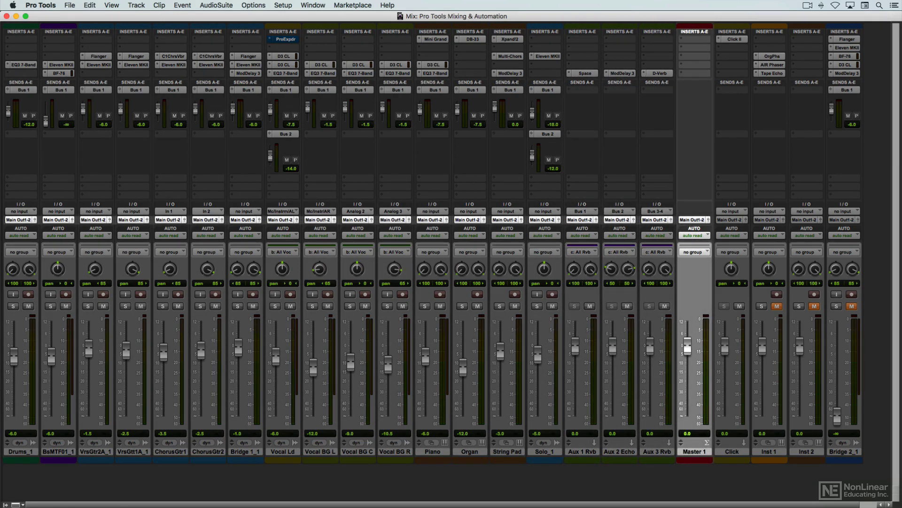
- Open the Bounce settings for the mix
{"action": "key", "text": "super+alt+b"}
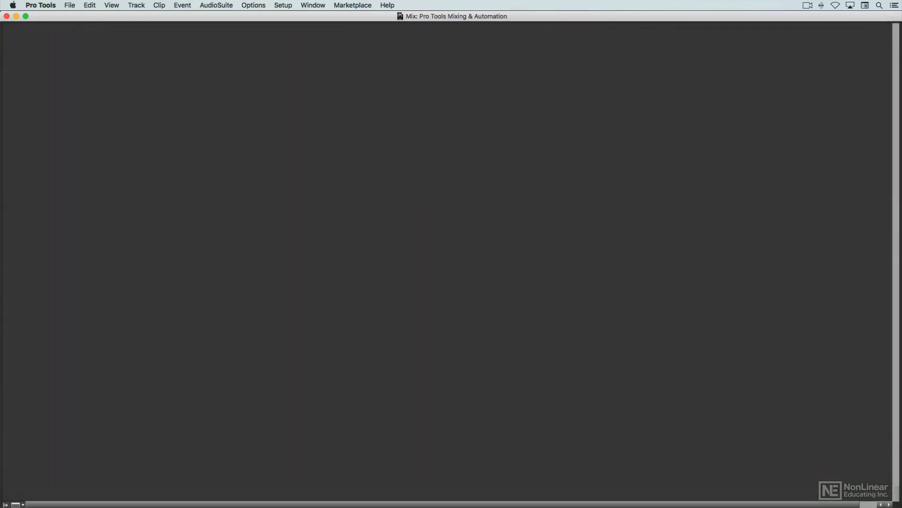
- Start a New Tracks setup with 4 stereo audio tracks plus a row of 8 mono audio tracks
{"action": "key", "text": "super+shift+n"}
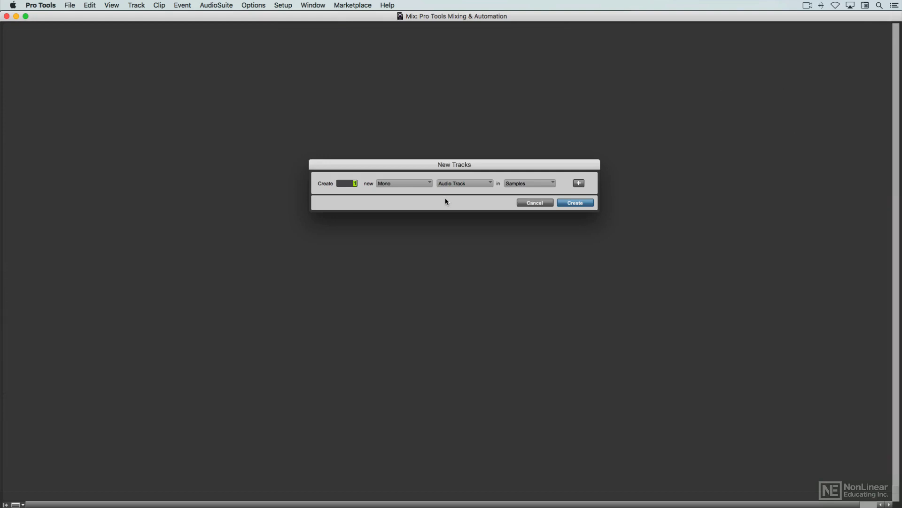
{"action": "type", "text": "4"}
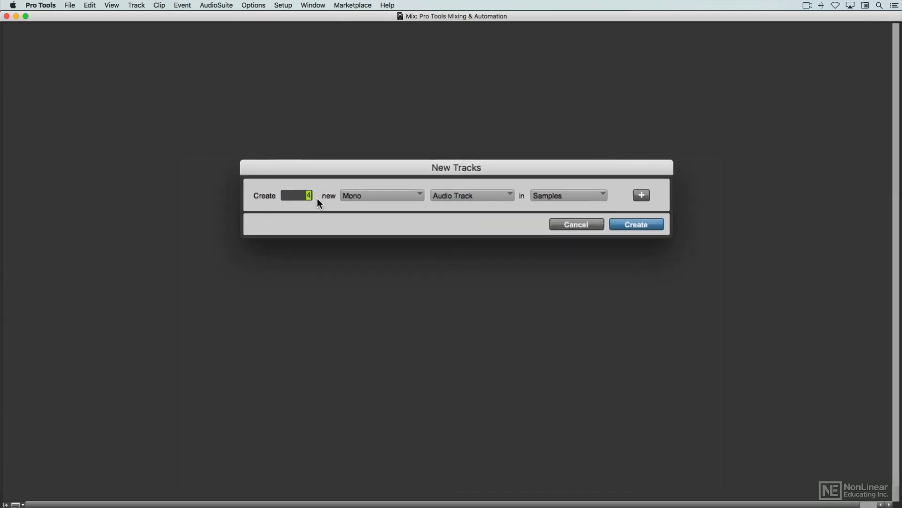
{"action": "left_click", "coordinate": [388, 194]}
{"action": "left_click", "coordinate": [371, 212]}
{"action": "left_click", "coordinate": [641, 196]}
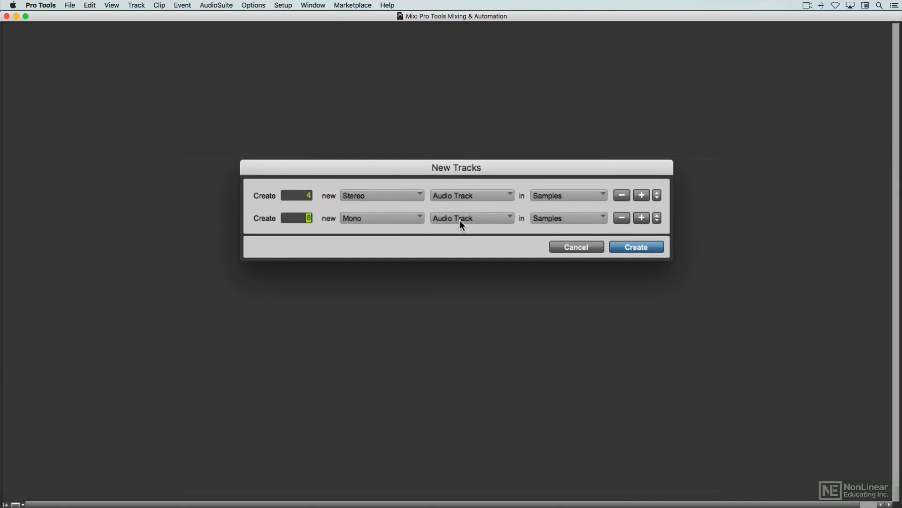
- Add a row of 3 stereo instrument tracks
{"action": "left_click", "coordinate": [642, 217]}
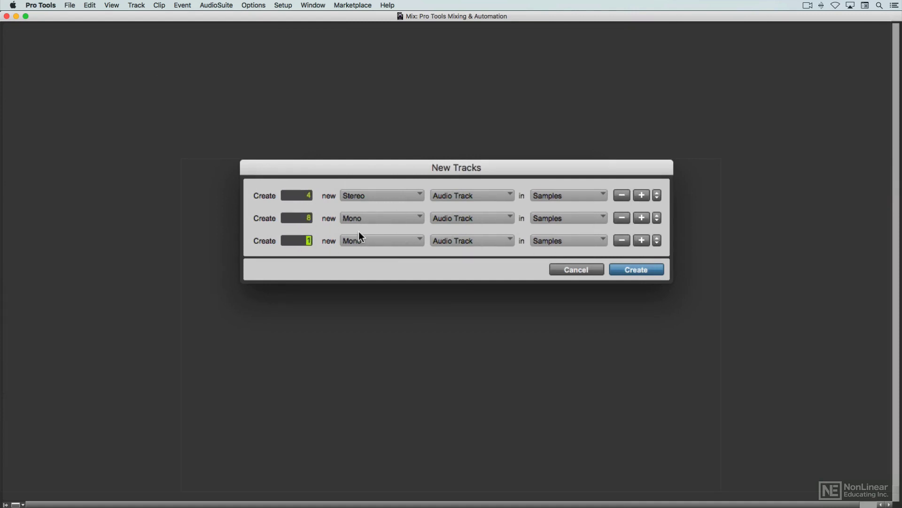
{"action": "left_click", "coordinate": [389, 241]}
{"action": "left_click", "coordinate": [390, 253]}
{"action": "left_click", "coordinate": [478, 241]}
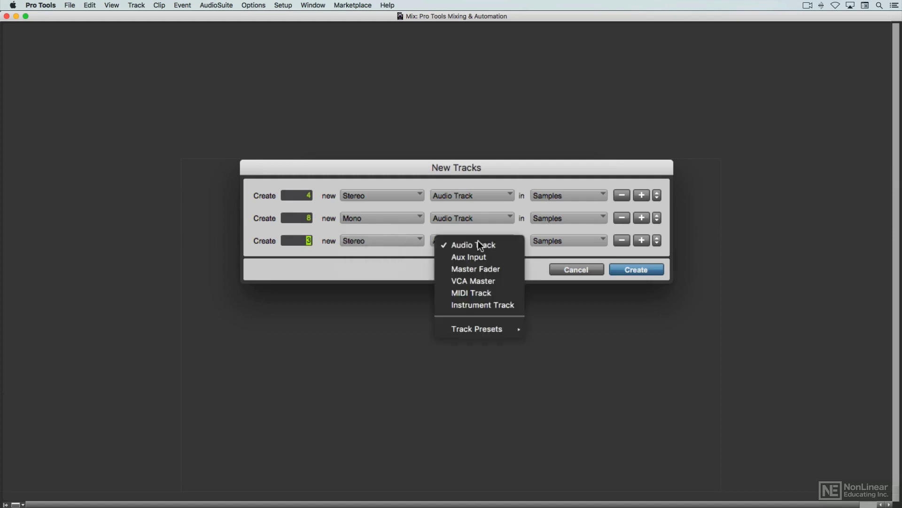
{"action": "left_click", "coordinate": [475, 304]}
- Add rows for 2 stereo aux inputs and 1 mono aux input
{"action": "left_click", "coordinate": [641, 241]}
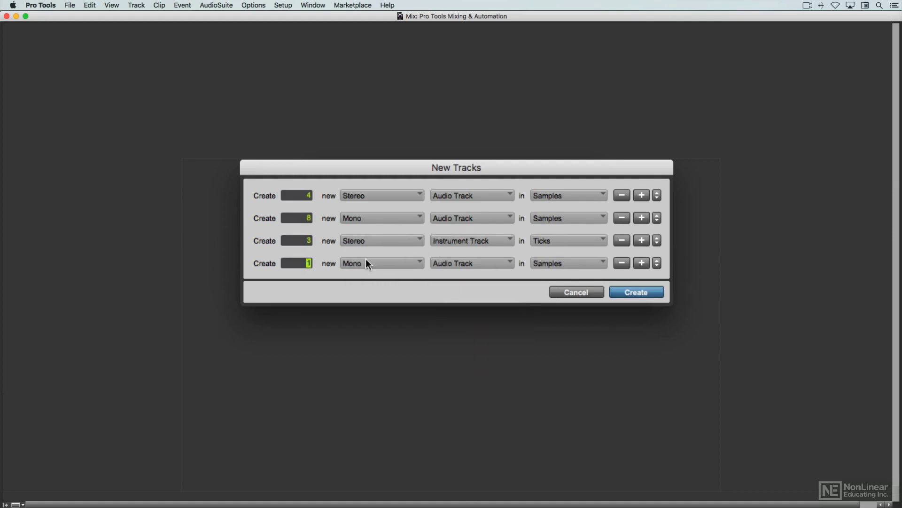
{"action": "left_click", "coordinate": [403, 263]}
{"action": "left_click", "coordinate": [372, 277]}
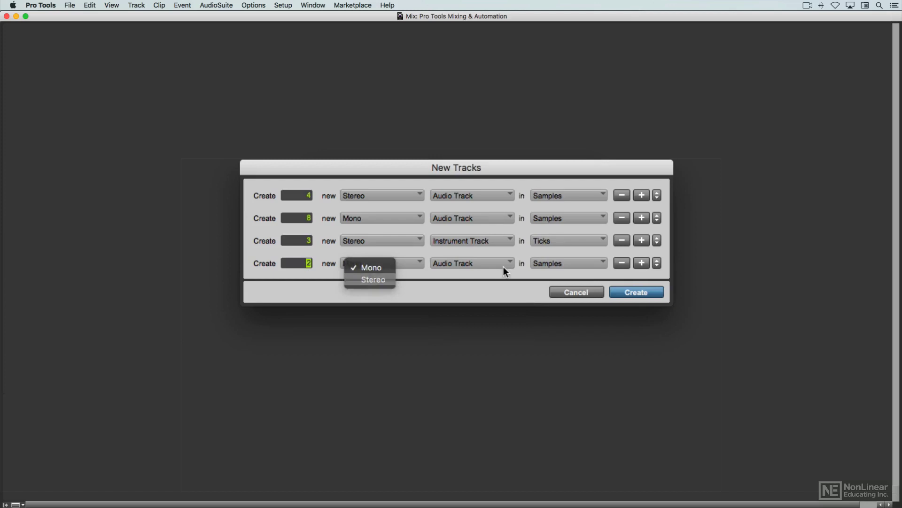
{"action": "left_click", "coordinate": [488, 261]}
{"action": "left_click", "coordinate": [498, 279]}
{"action": "left_click", "coordinate": [641, 263]}
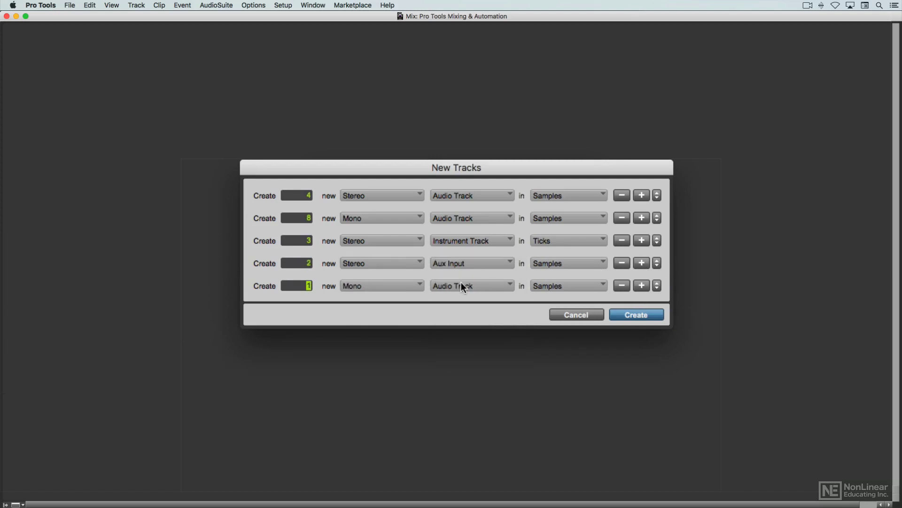
{"action": "left_click", "coordinate": [470, 285]}
{"action": "left_click", "coordinate": [470, 301]}
- Add a final row for one stereo master fader
{"action": "left_click", "coordinate": [642, 285]}
{"action": "left_click", "coordinate": [404, 308]}
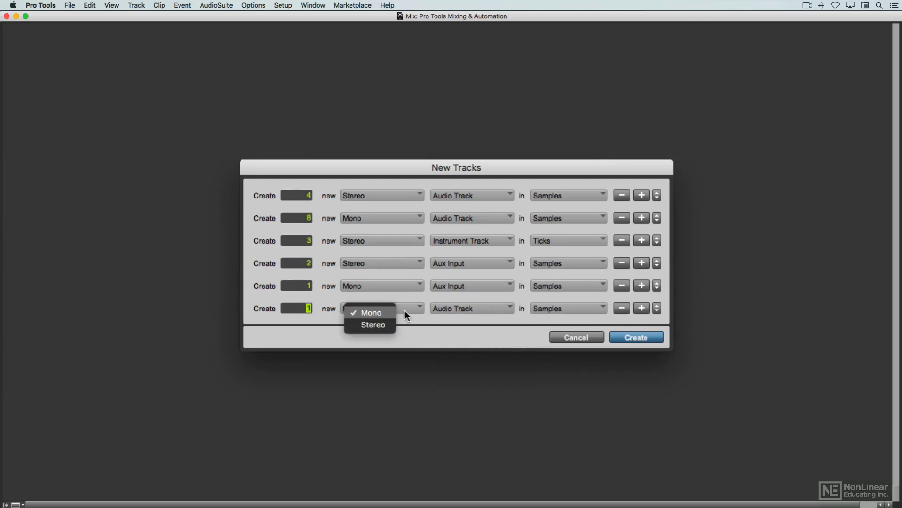
{"action": "left_click", "coordinate": [369, 325]}
{"action": "left_click", "coordinate": [466, 310]}
{"action": "left_click", "coordinate": [463, 336]}
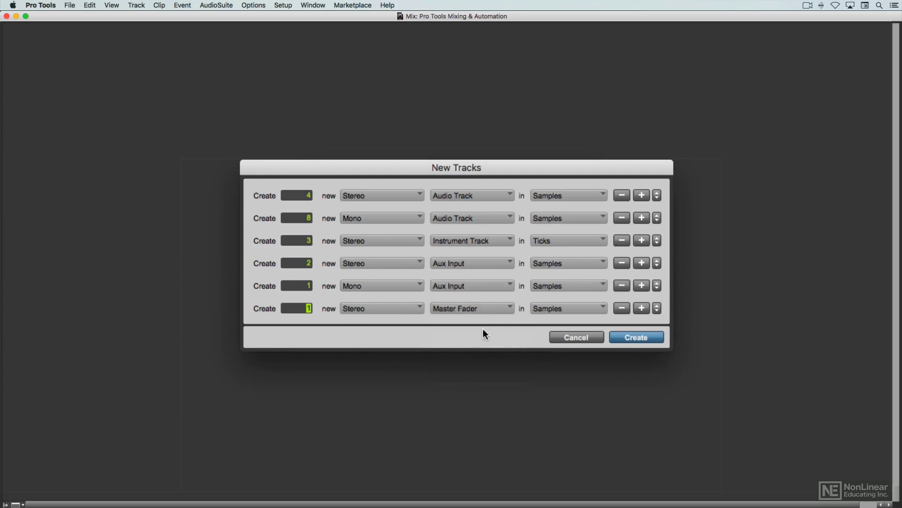
- Create the configured tracks and rename Inst 1 to 'Piano'
{"action": "left_click", "coordinate": [652, 337]}
{"action": "double_click", "coordinate": [770, 452]}
{"action": "type", "text": "Piano"}
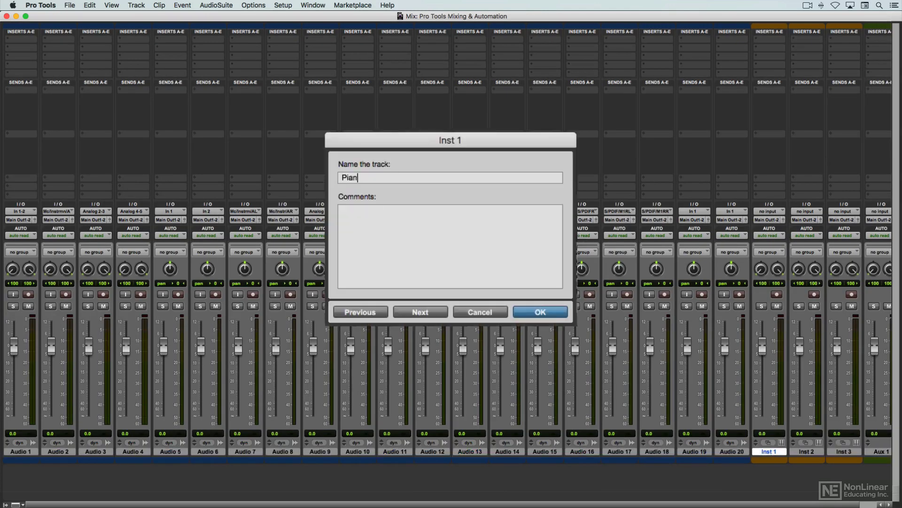
{"action": "key", "text": "Return"}
- Move Piano through Master 1 so they follow Audio 14, then clear the selection
{"action": "left_click", "coordinate": [828, 452], "text": "shift"}
{"action": "left_click_drag", "start_coordinate": [609, 454], "coordinate": [376, 465]}
{"action": "scroll", "coordinate": [420, 482], "scroll_direction": "left", "scroll_amount": 4}
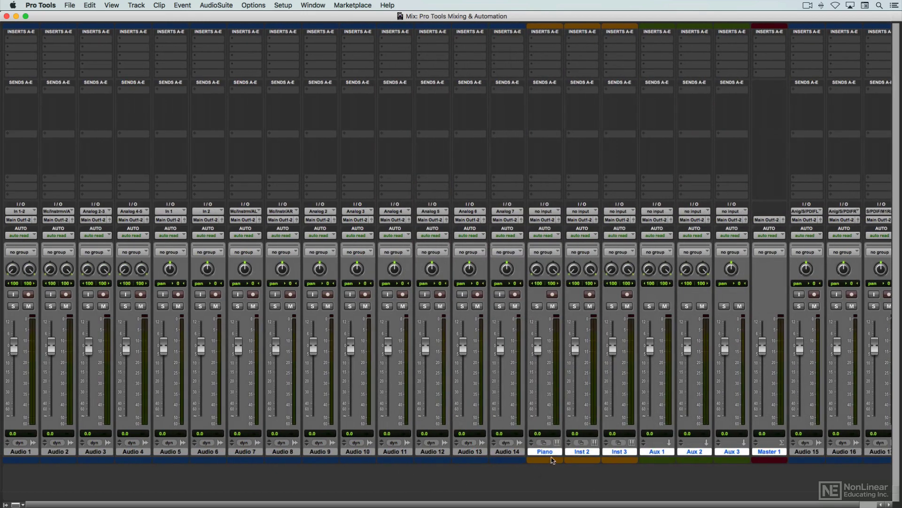
{"action": "left_click", "coordinate": [551, 470]}
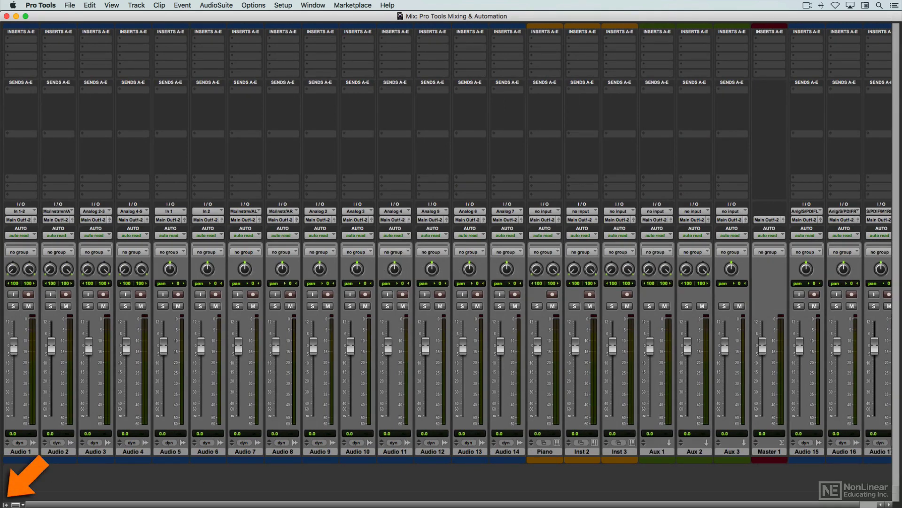
- In the Tracks list, hide Audio 13 and Audio 14 and make Audio 15 inactive
{"action": "left_click", "coordinate": [5, 504]}
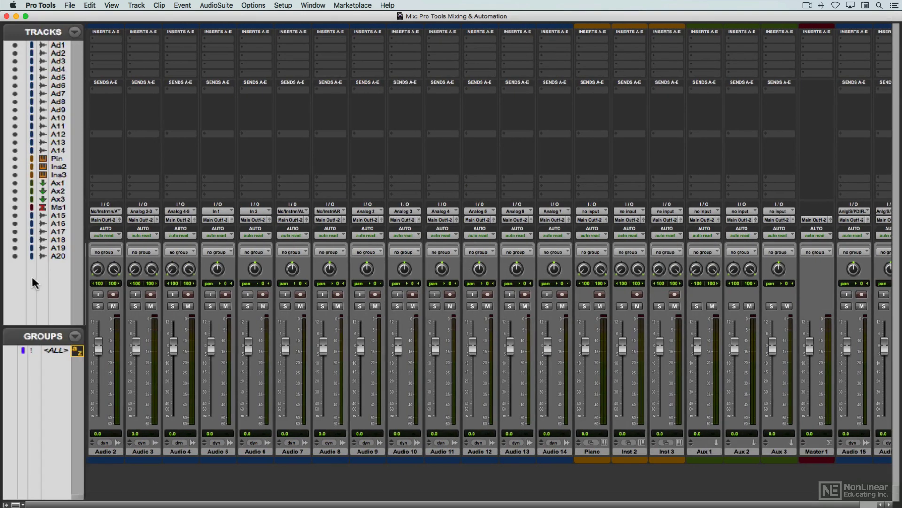
{"action": "left_click", "coordinate": [14, 143]}
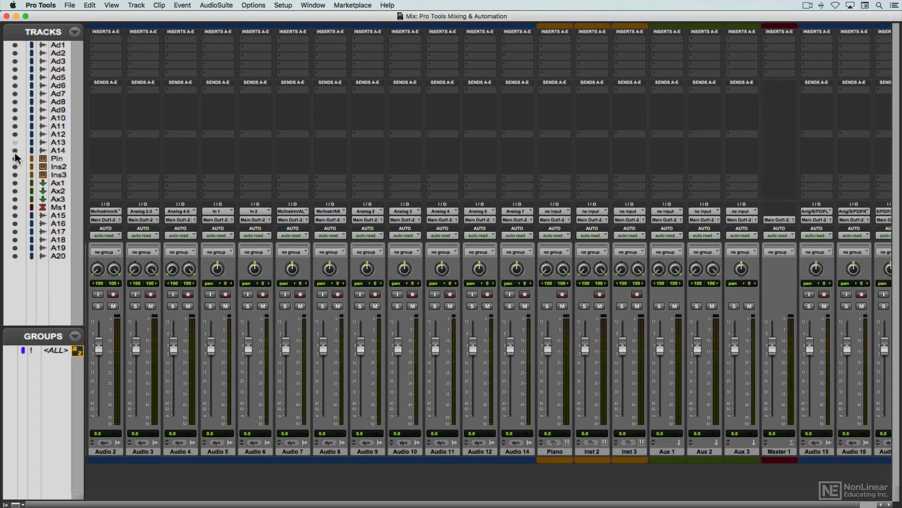
{"action": "left_click", "coordinate": [14, 151]}
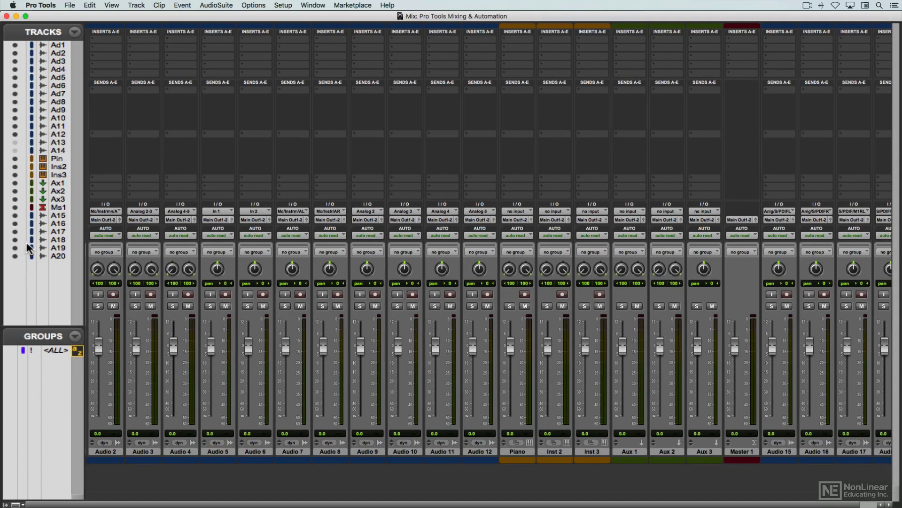
{"action": "right_click", "coordinate": [58, 215]}
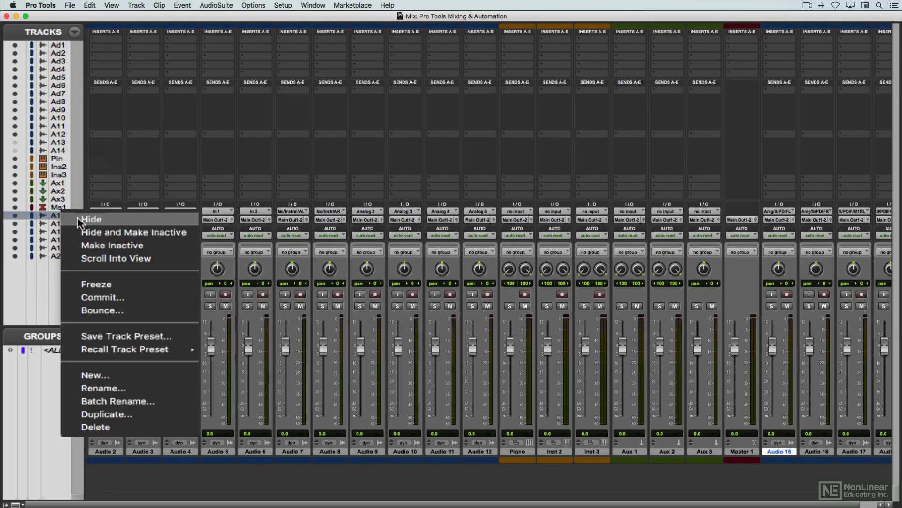
{"action": "left_click", "coordinate": [90, 245]}
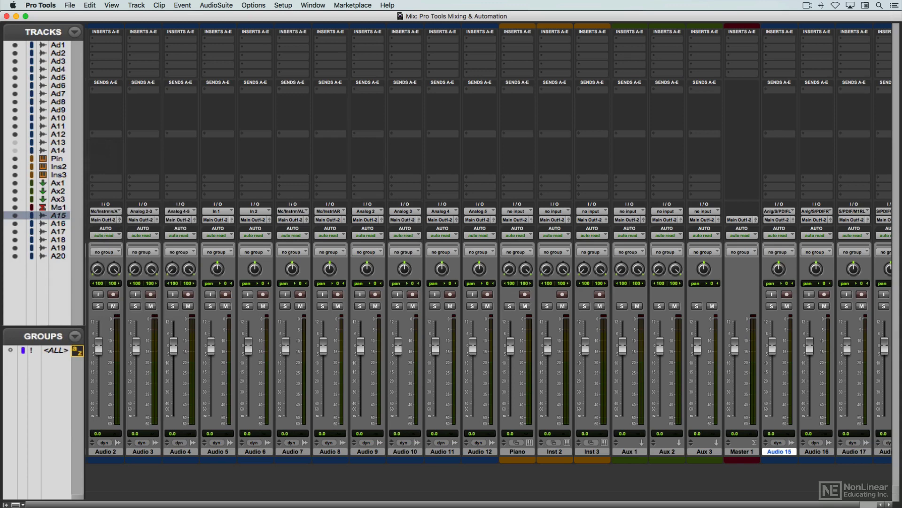
- Hide and deactivate Audio 15 through 20 from the mixer
{"action": "key", "text": "super+alt+l"}
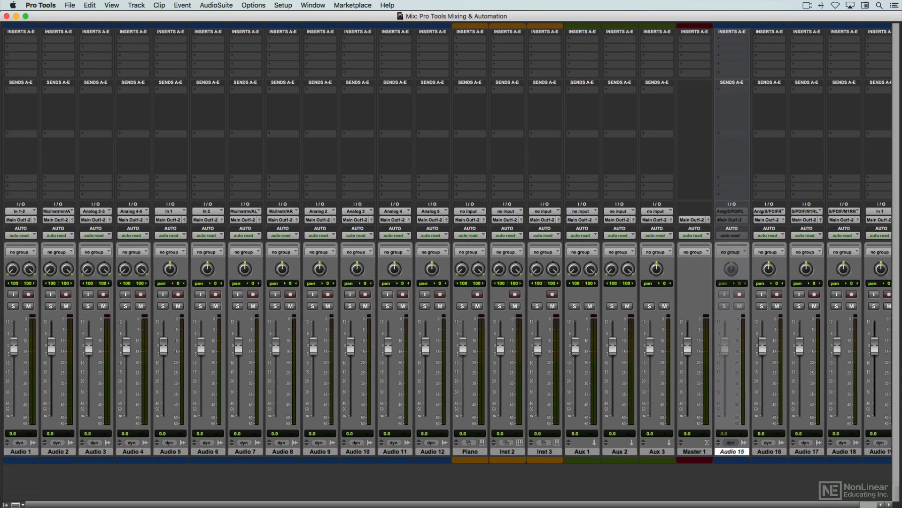
{"action": "scroll", "coordinate": [773, 468], "scroll_direction": "right", "scroll_amount": 3}
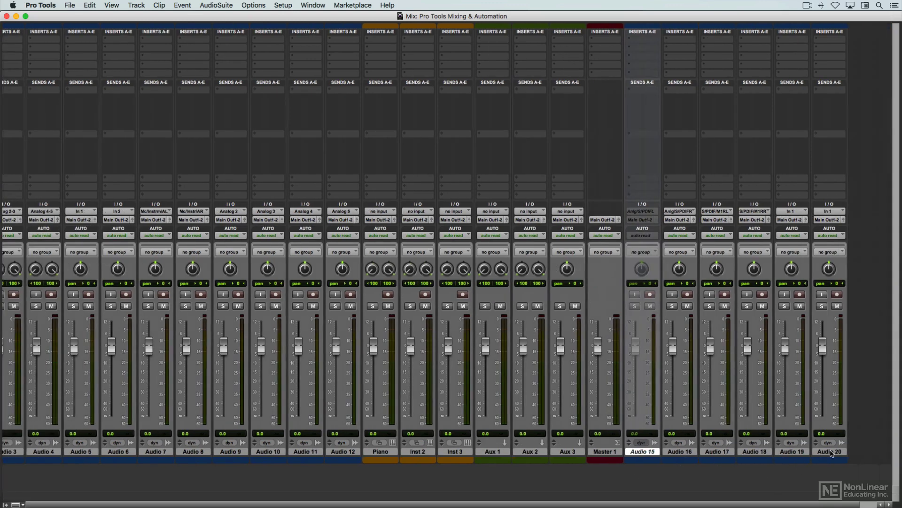
{"action": "right_click", "coordinate": [832, 452]}
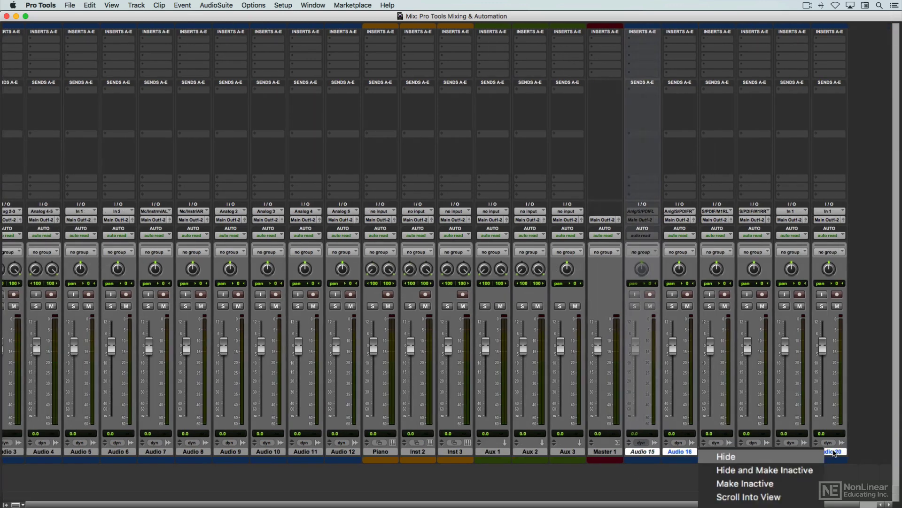
{"action": "left_click", "coordinate": [799, 470]}
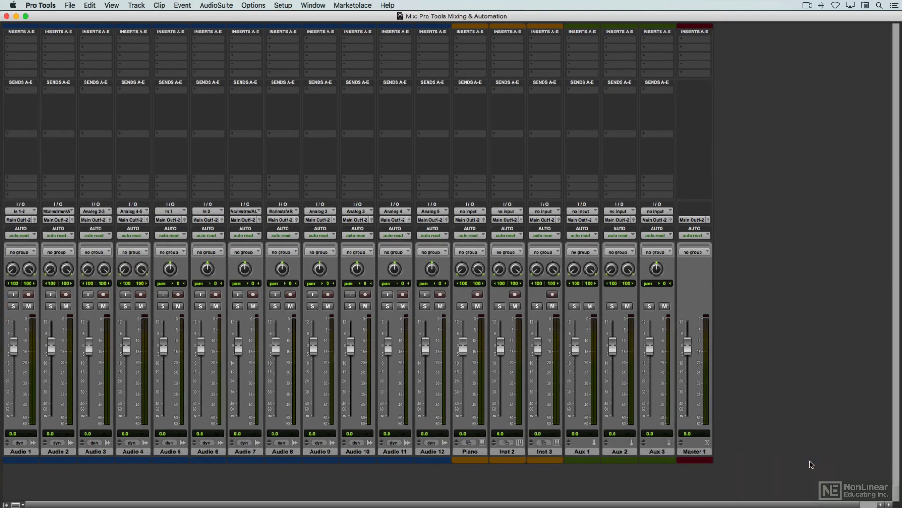
{"action": "left_click", "coordinate": [4, 504]}
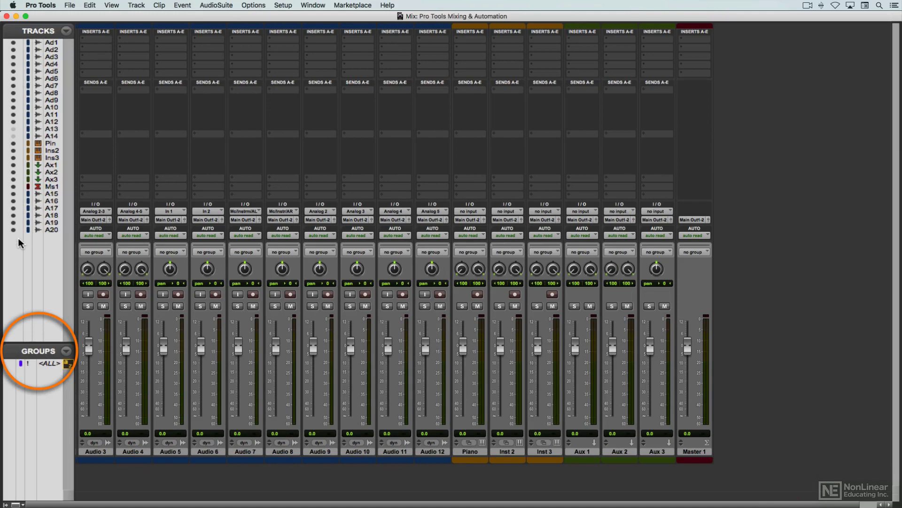
{"action": "left_click", "coordinate": [5, 504]}
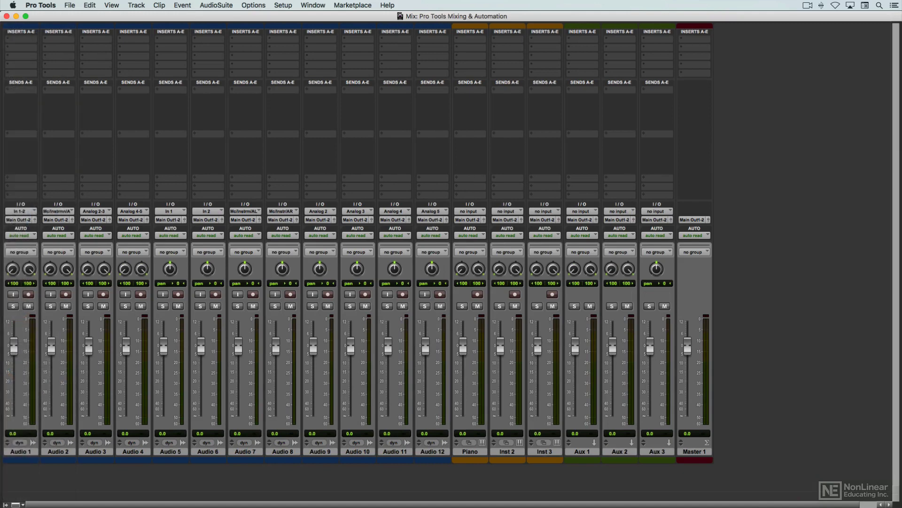